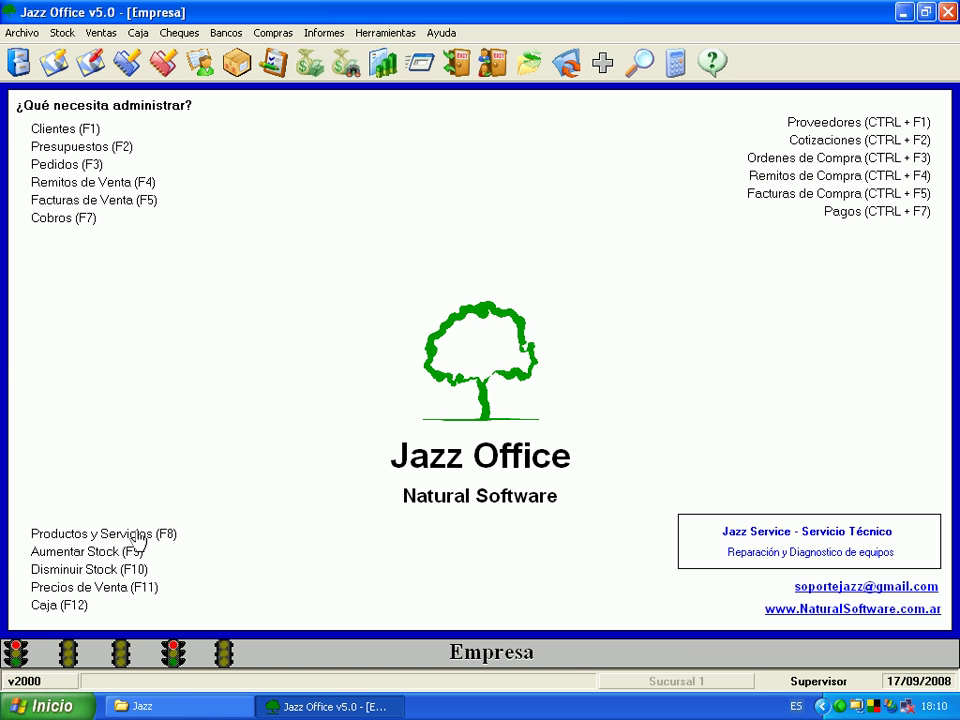
Create a new entry in Productos y Servicios with the description "productos para precios".
left_click(135, 533)
left_click(139, 543)
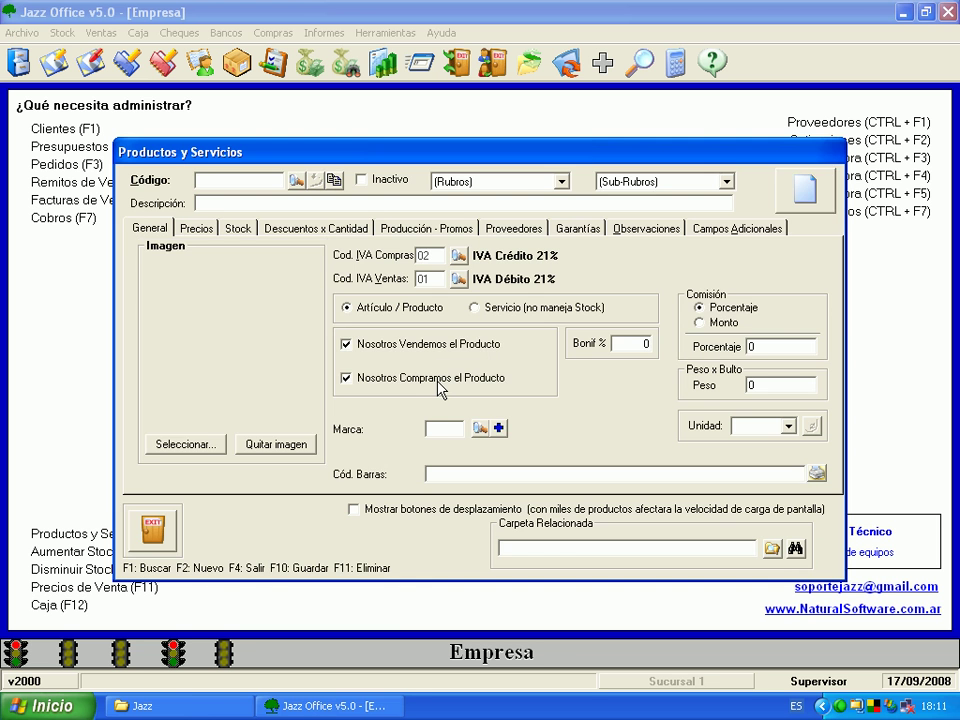
left_click(806, 188)
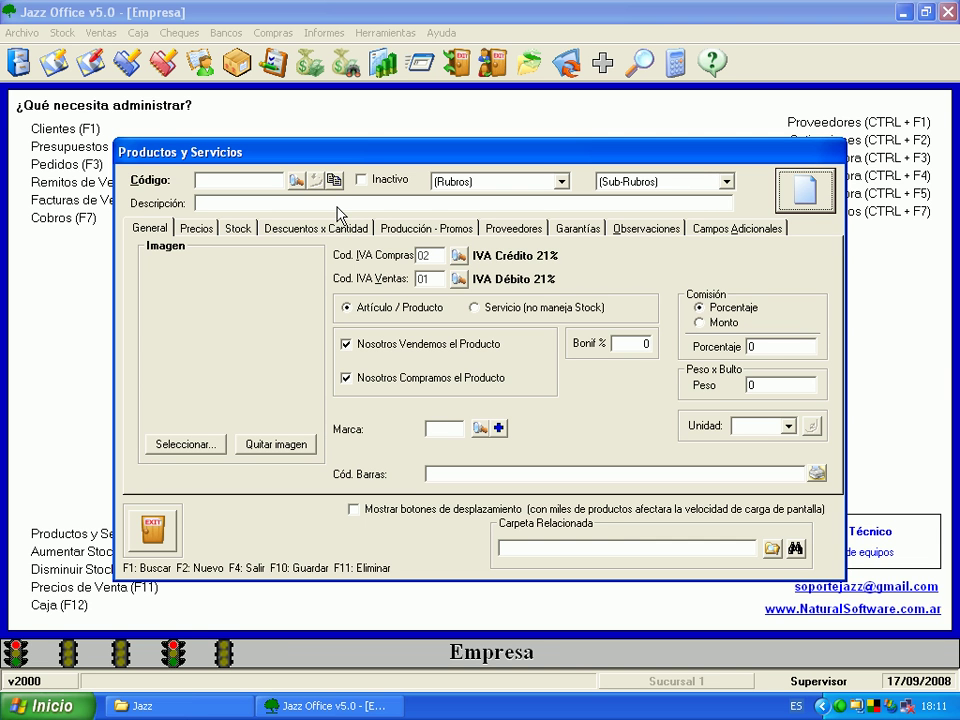
key("F2")
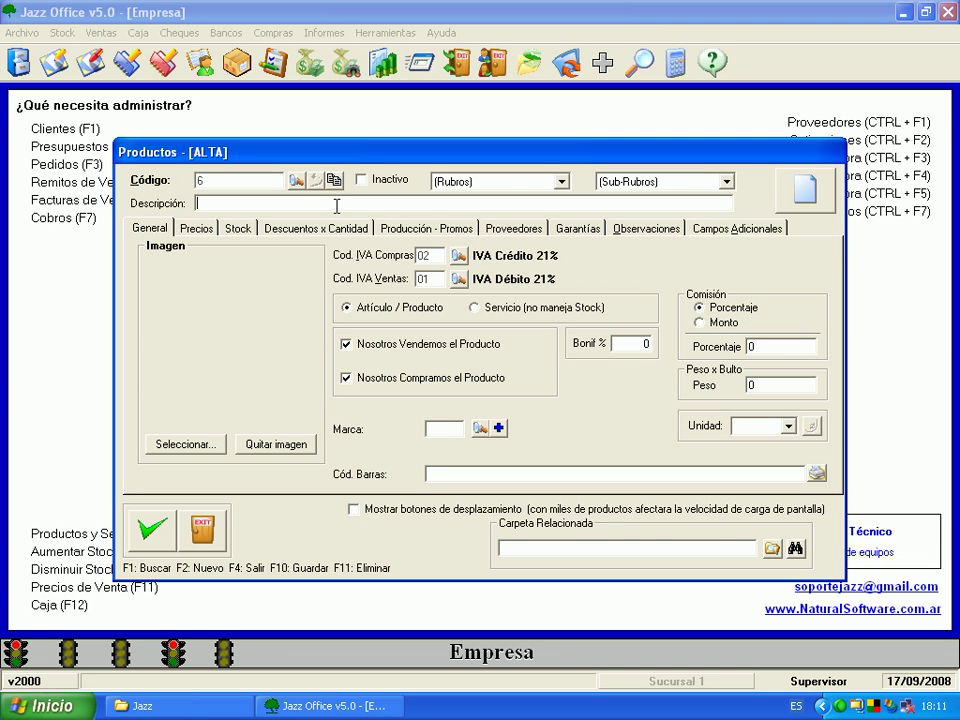
type("productos para precio")
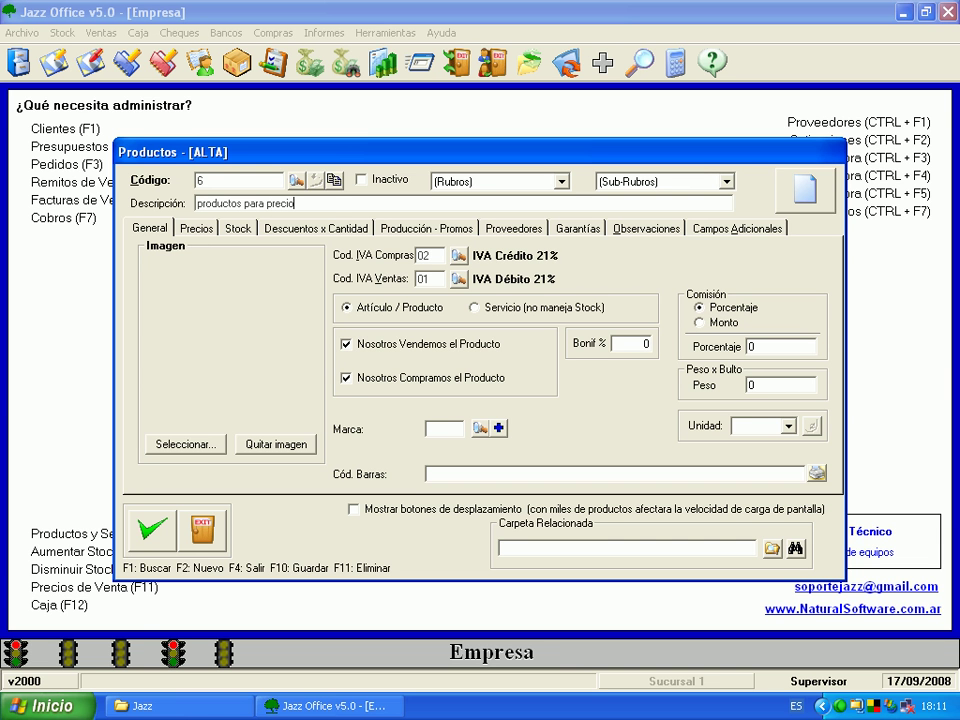
type("s")
Set the product's Costo Lista to 100 and its profit percentage to 50, and save the product.
key("ctrl+Tab")
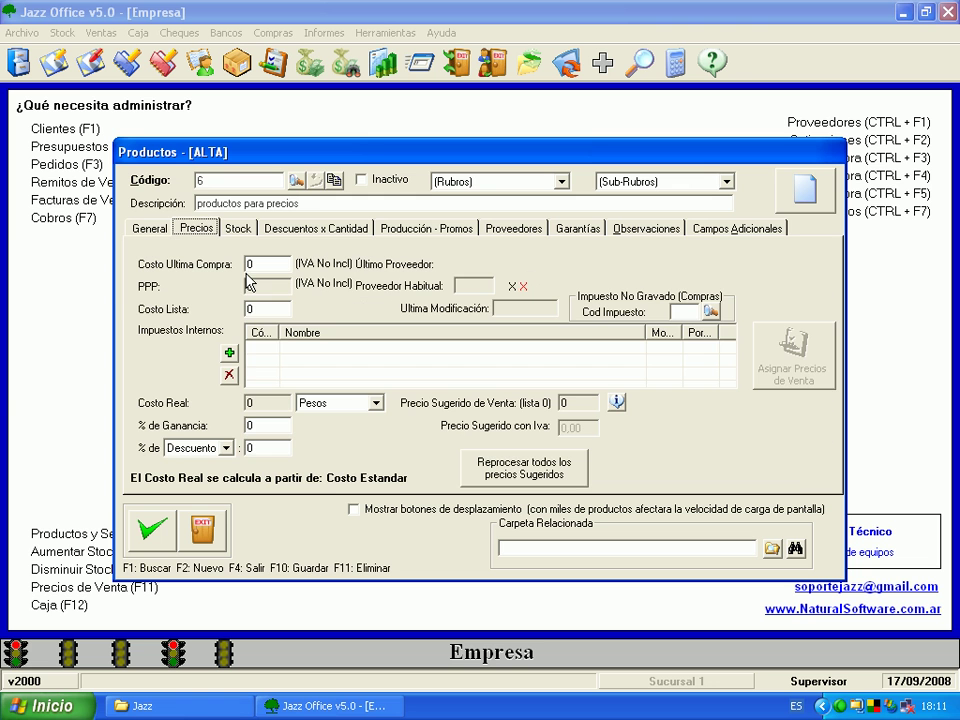
left_click(275, 312)
type("100")
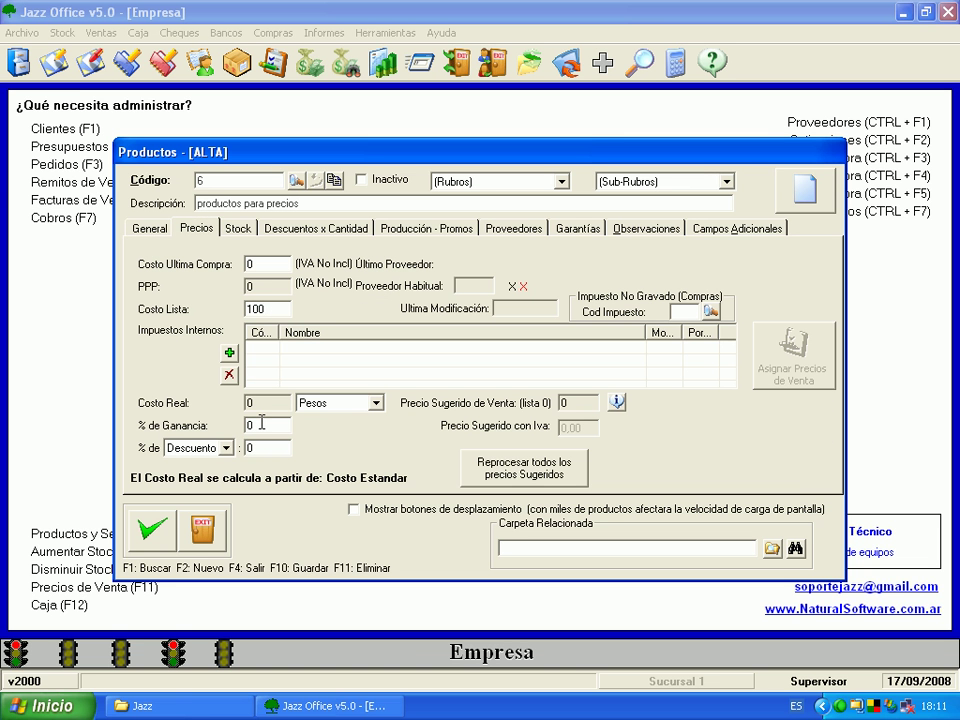
left_click(261, 423)
key("BackSpace")
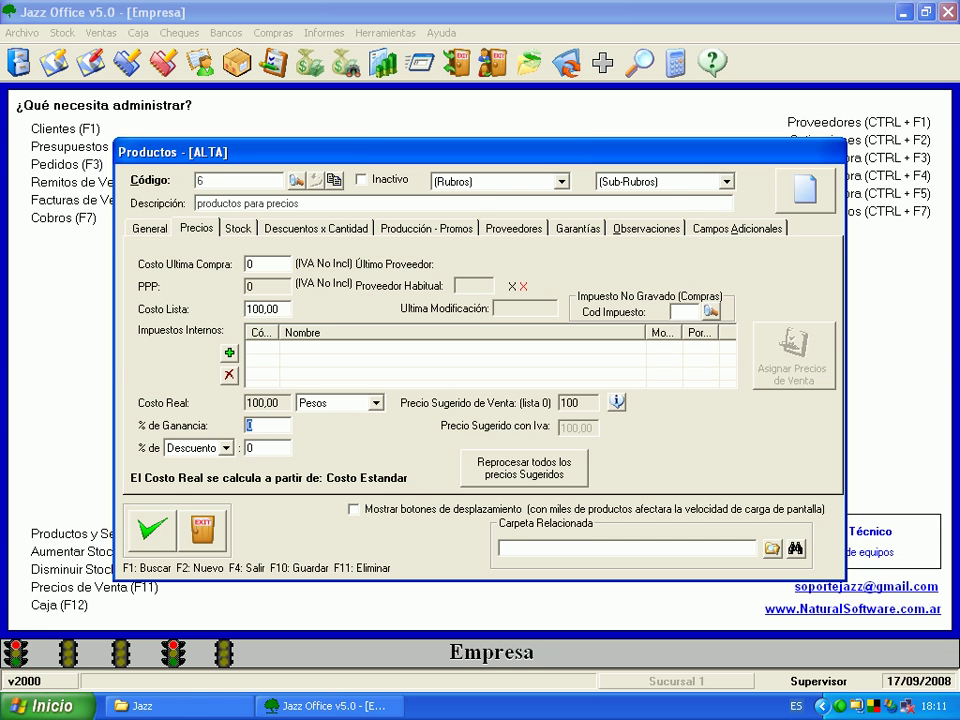
type("50")
left_click(277, 447)
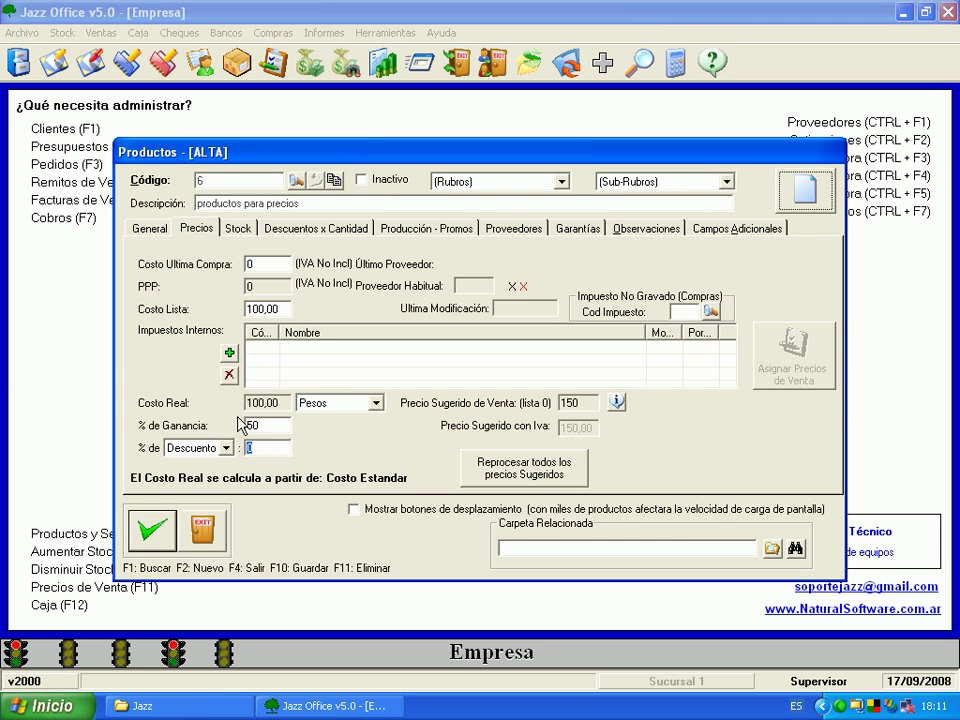
key("F10")
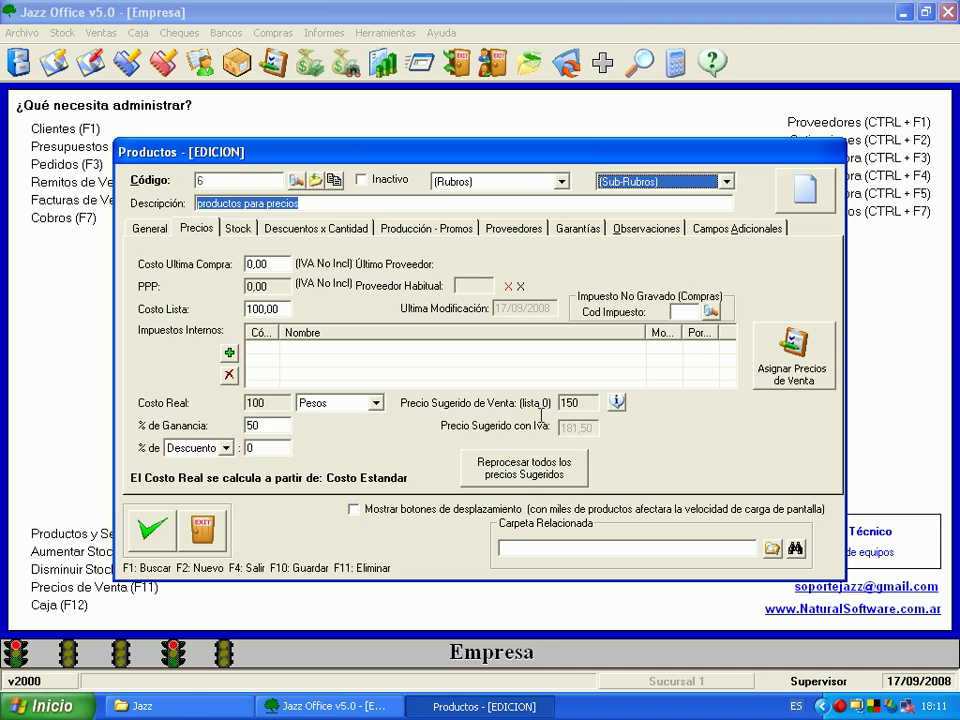
left_click(580, 404)
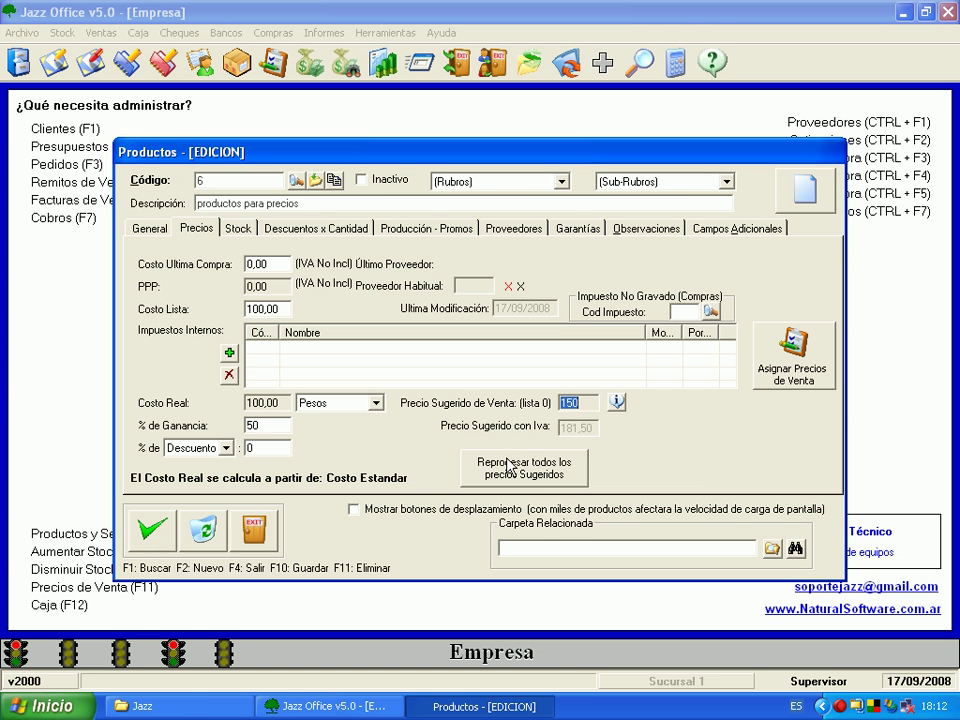
Assign the product a sales price of 2000 Dólares in Lista General.
left_click(776, 377)
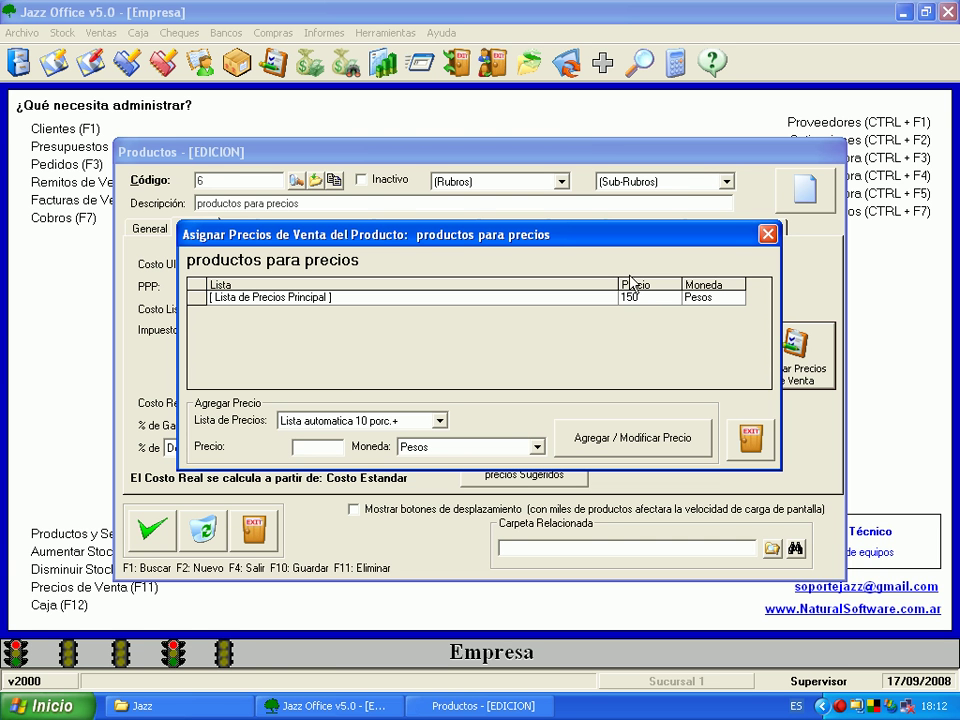
left_click_drag(634, 235, 800, 468)
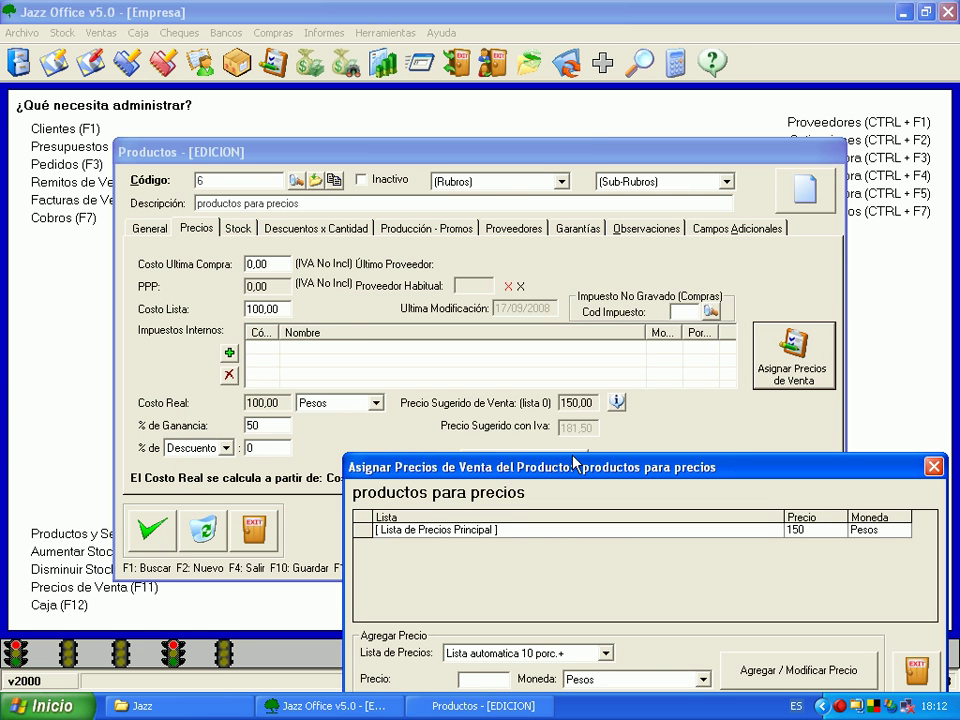
left_click_drag(574, 462, 485, 284)
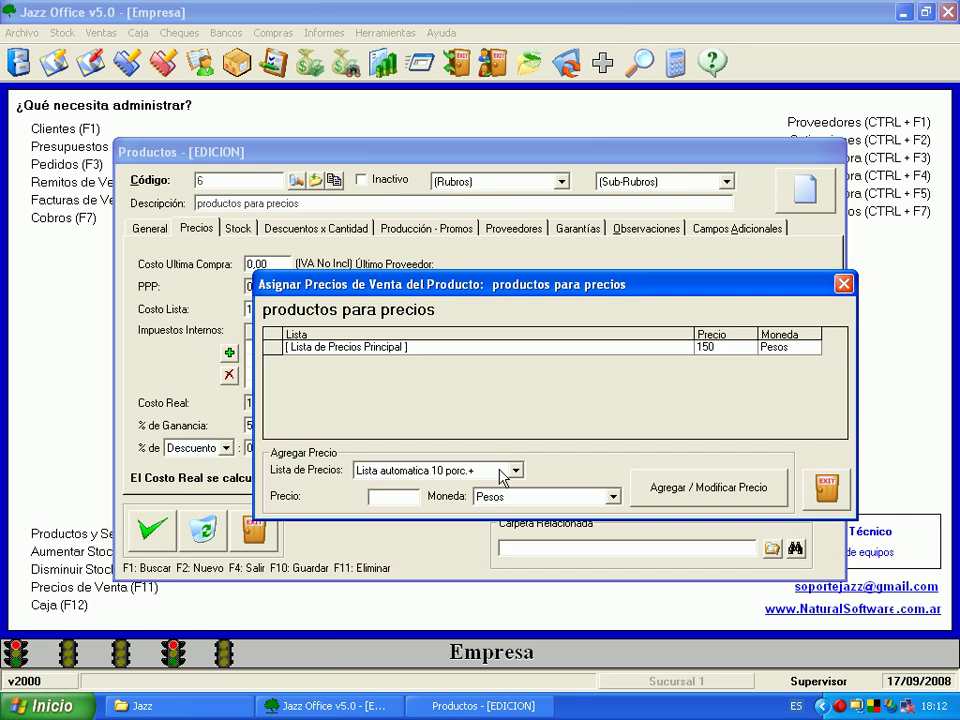
left_click(516, 470)
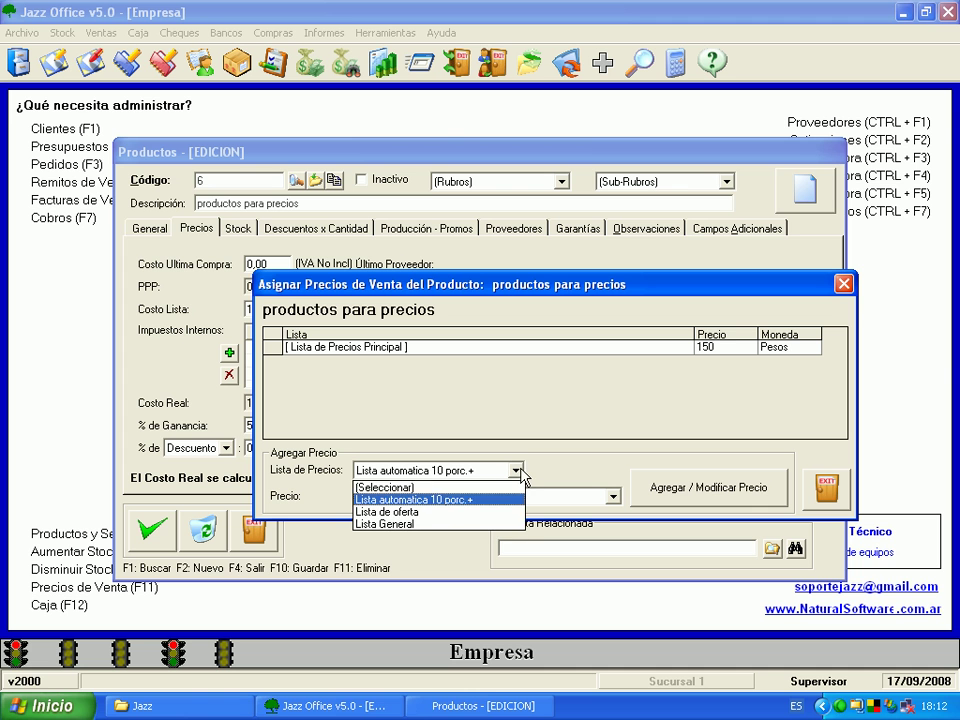
left_click(472, 524)
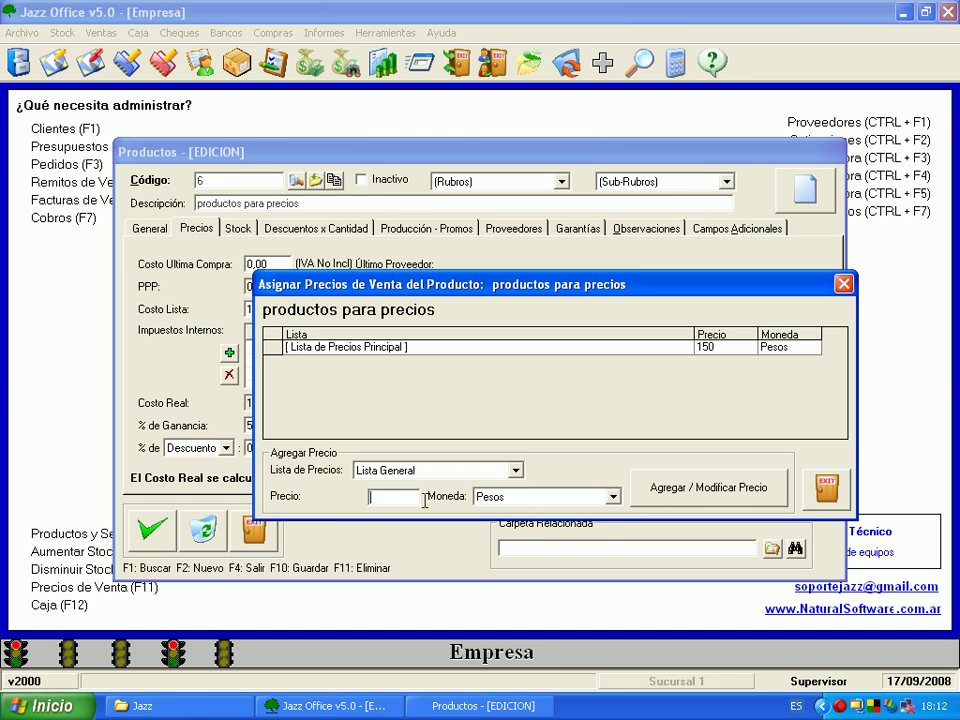
type("2000")
left_click(613, 496)
left_click(600, 538)
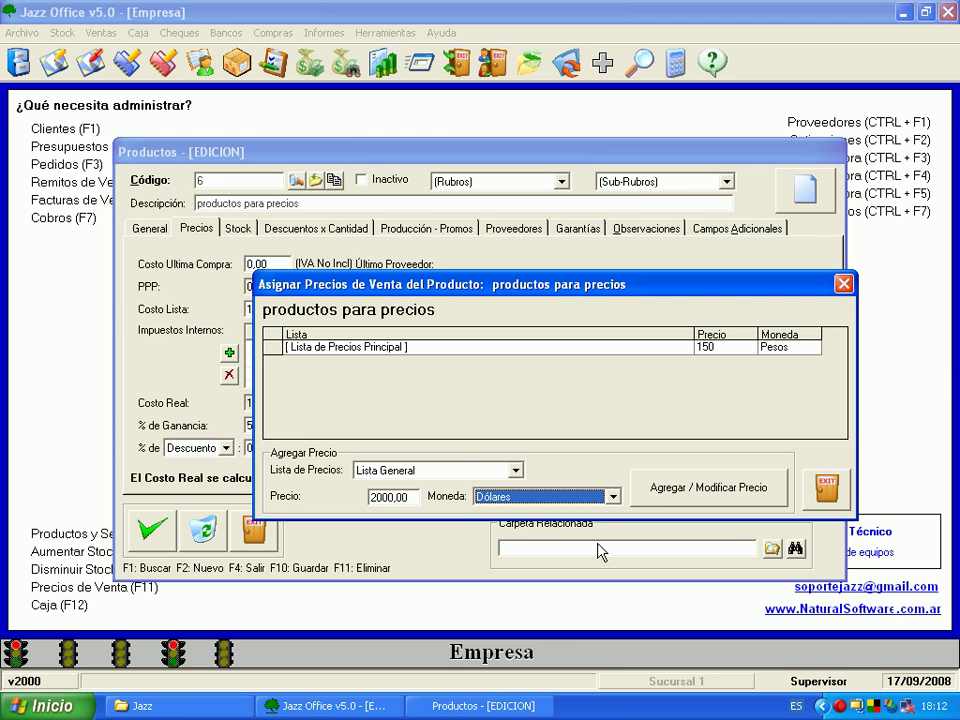
left_click(697, 506)
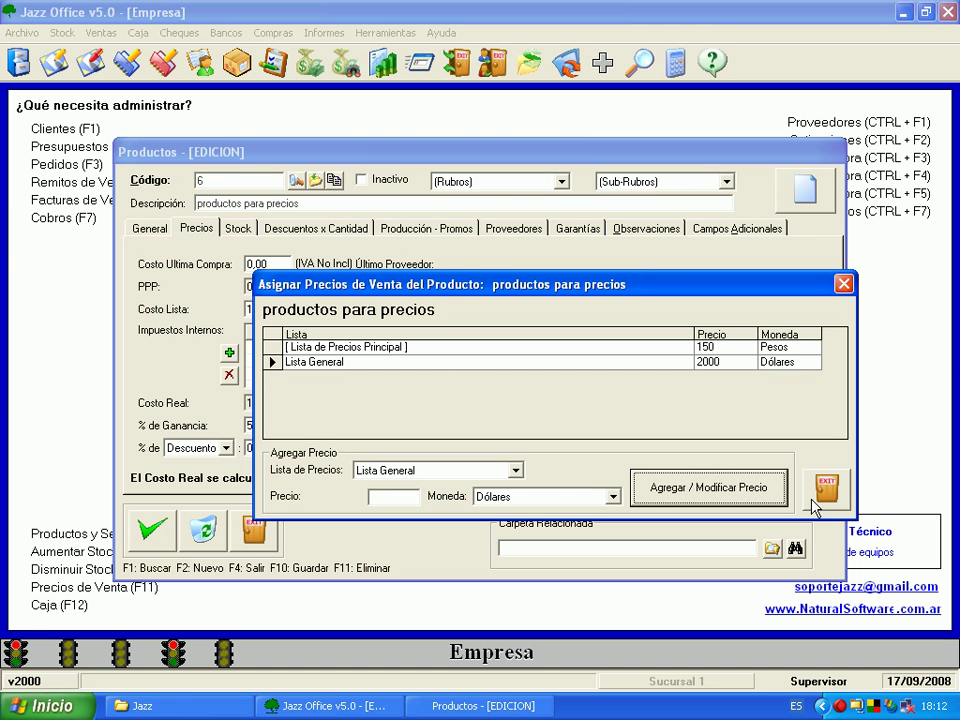
Check the available price lists, leave the sales price assignment, then save the product and close its window.
left_click(516, 471)
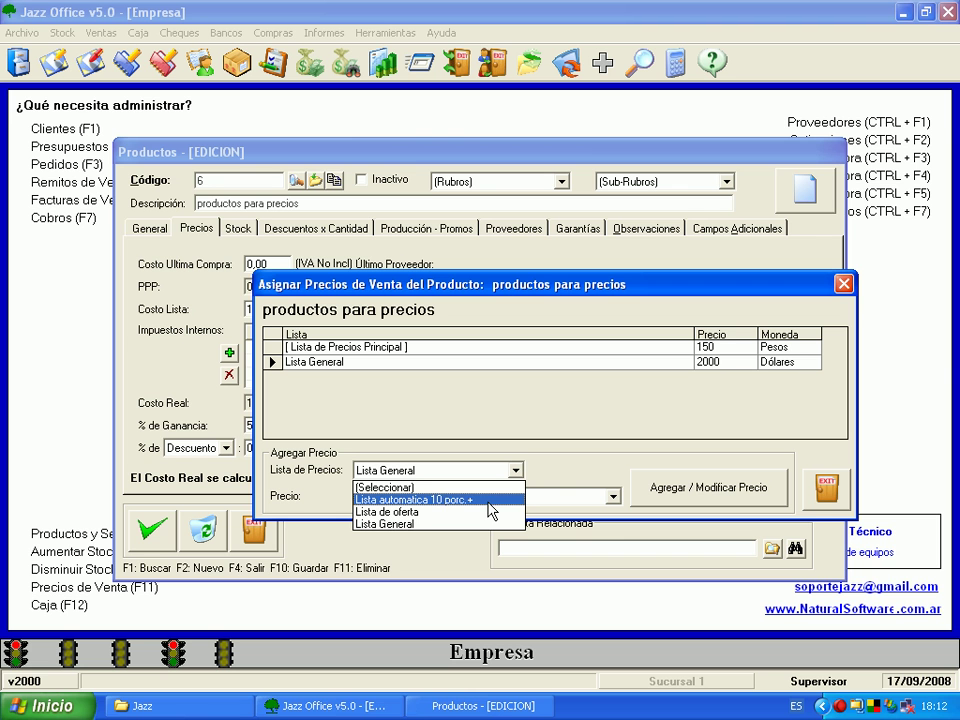
left_click(830, 495)
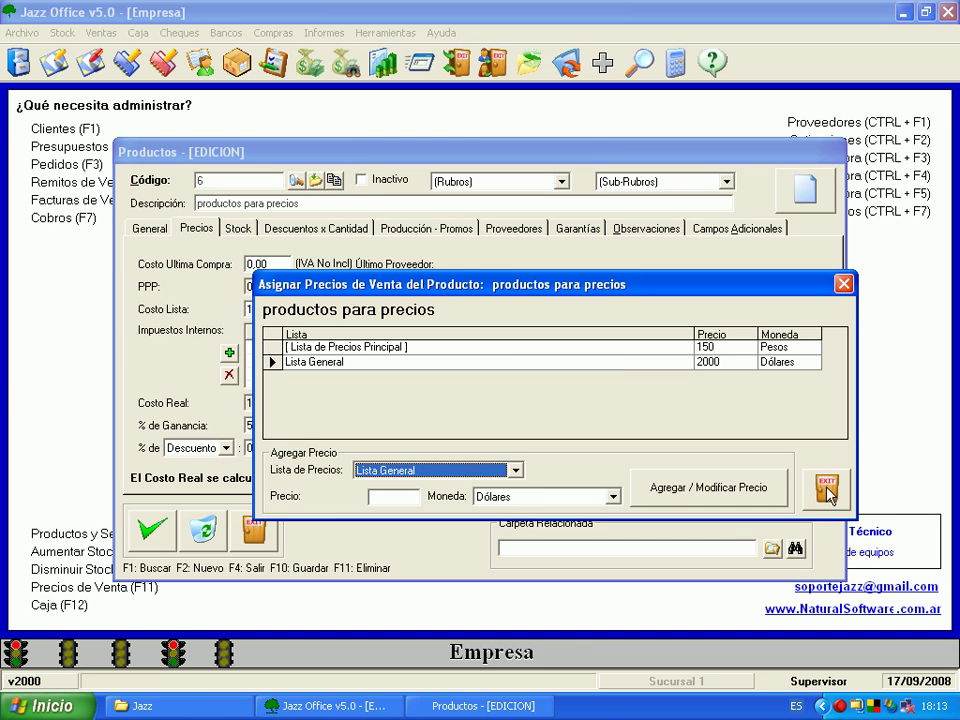
left_click(830, 492)
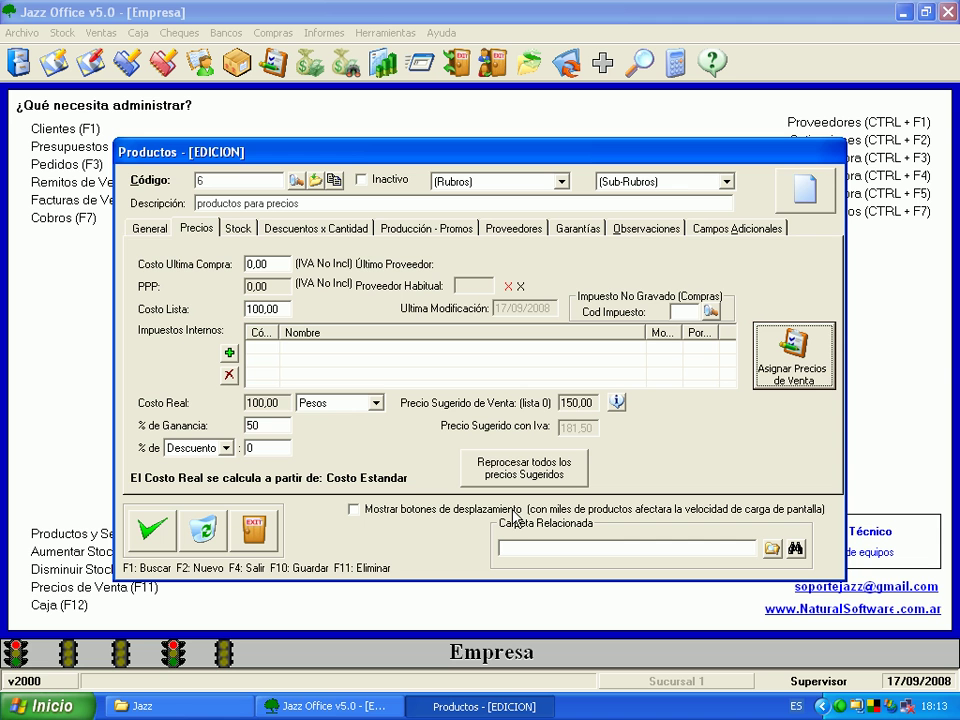
left_click(174, 535)
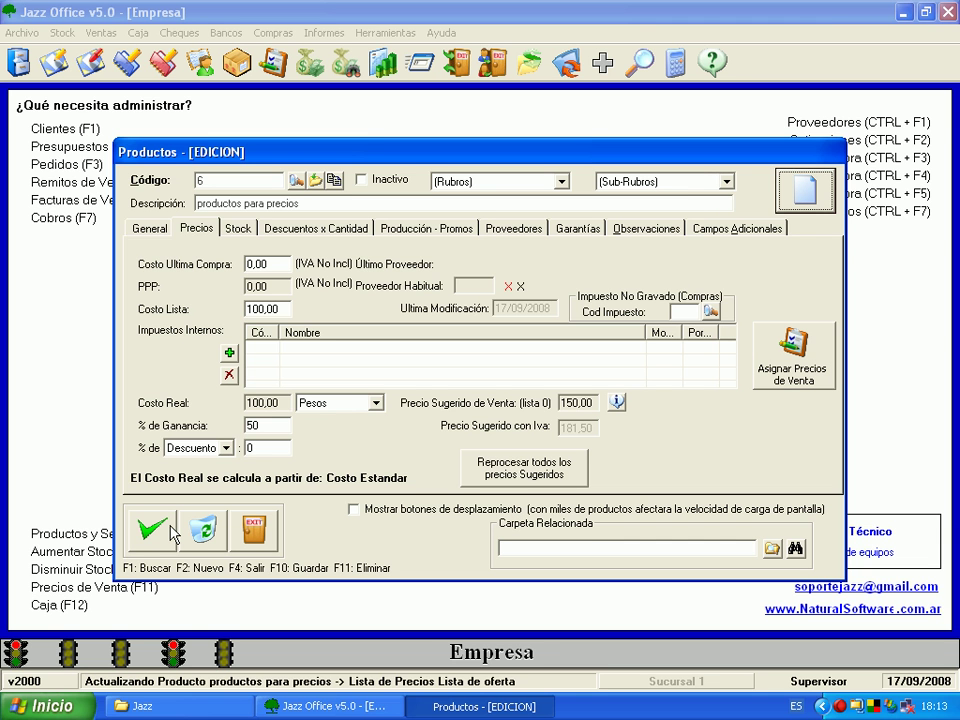
left_click(246, 533)
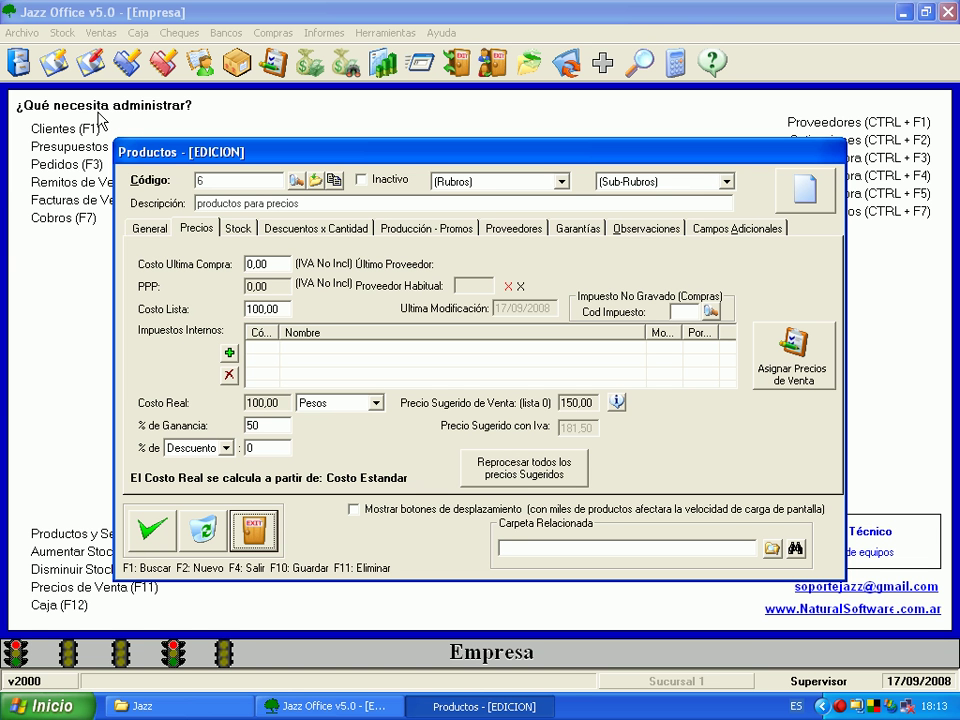
Open the Listas de Precios maintenance from the sales pricing functions and load Lista de oferta for editing.
left_click(100, 36)
left_click(100, 36)
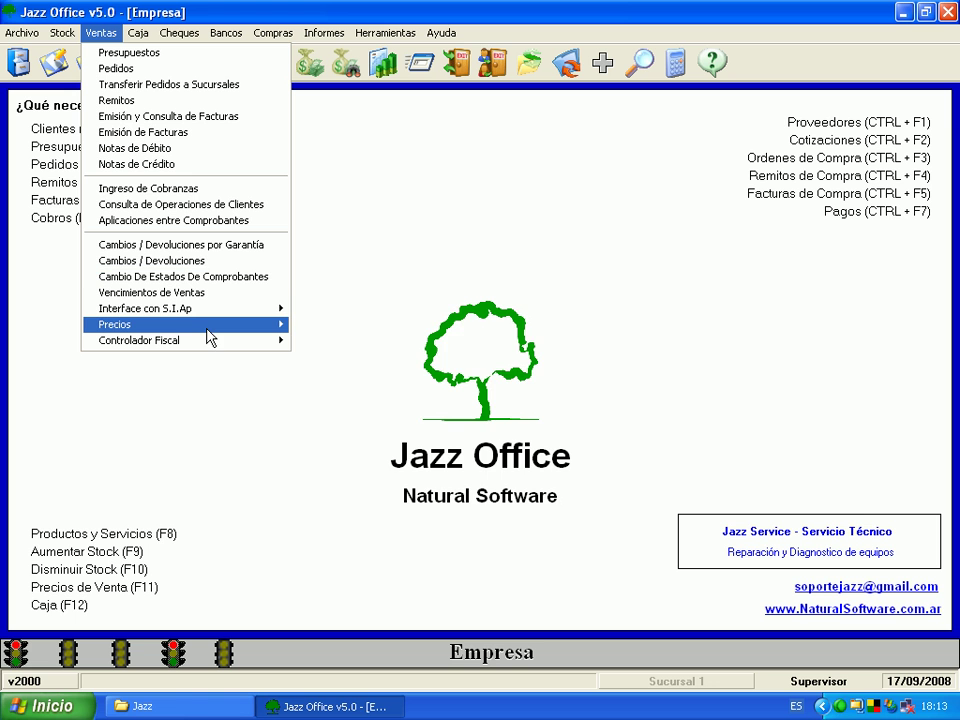
mouse_move(210, 337)
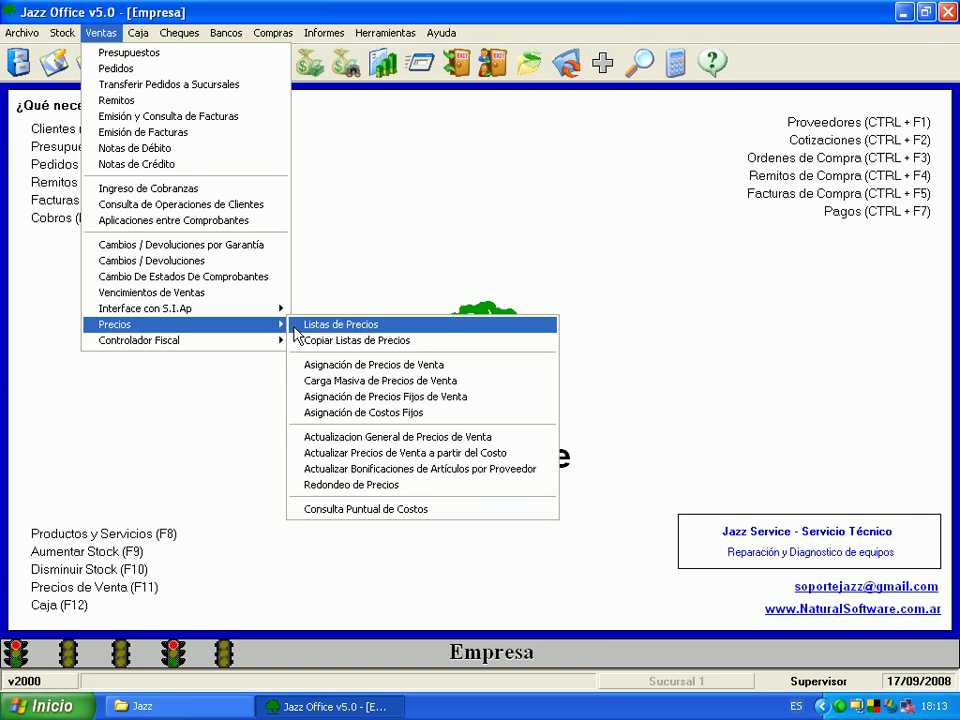
left_click(294, 328)
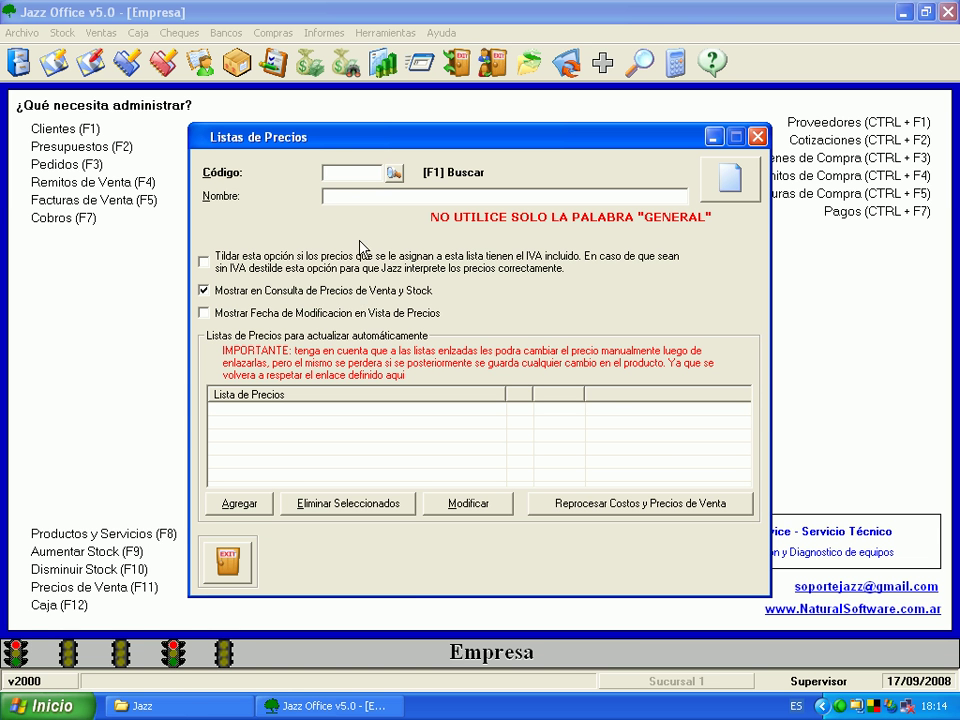
key("F1")
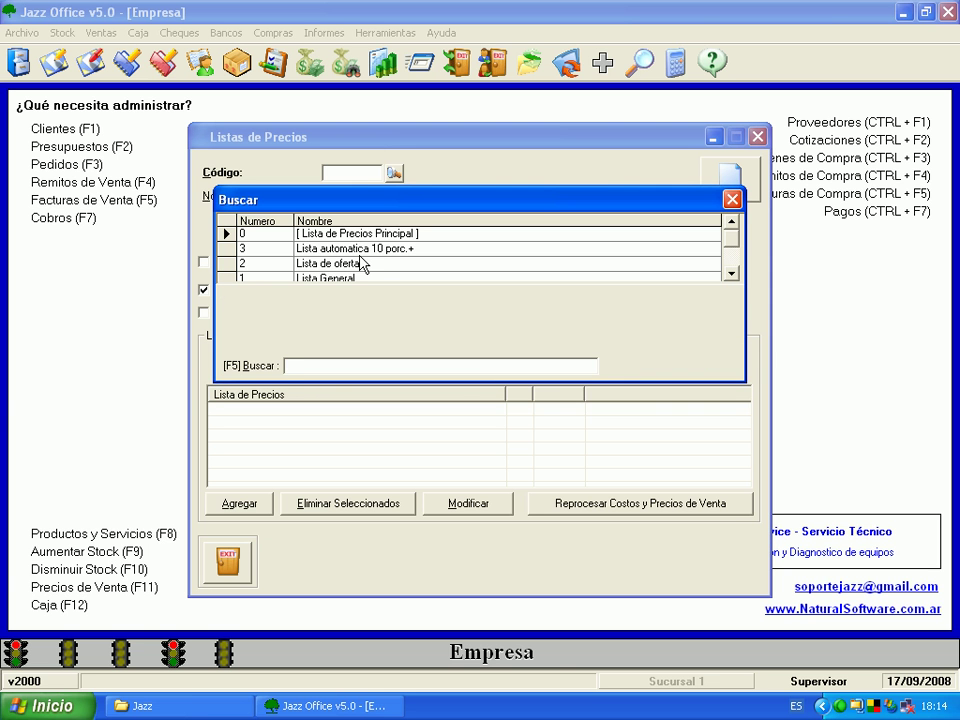
double_click(359, 265)
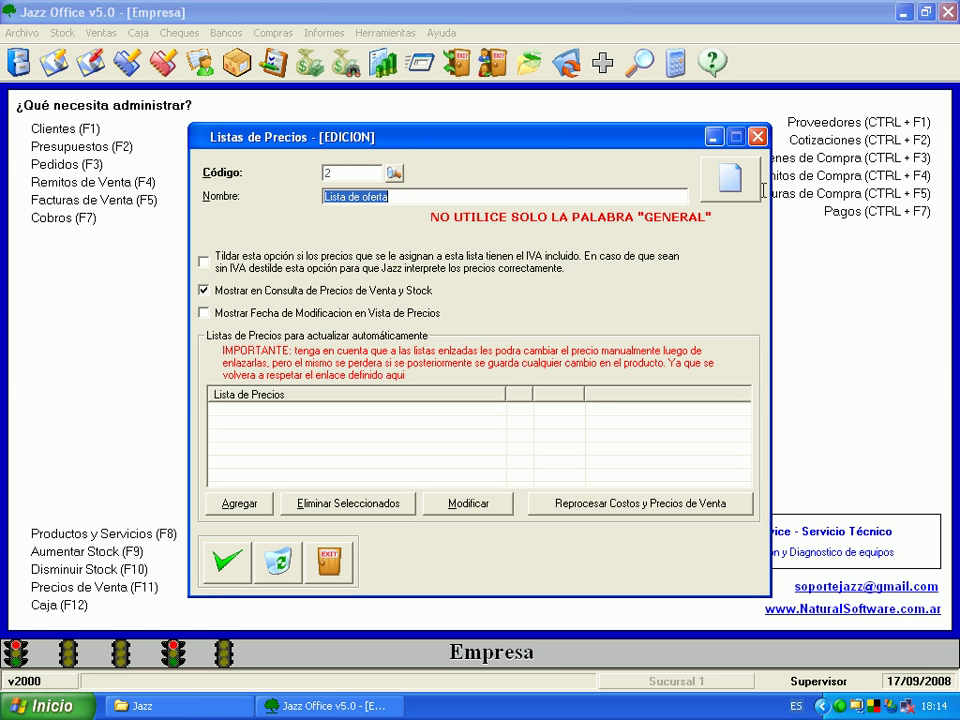
Enable the IVA-included option for Lista de oferta, disable it again and save the list.
left_click(405, 201)
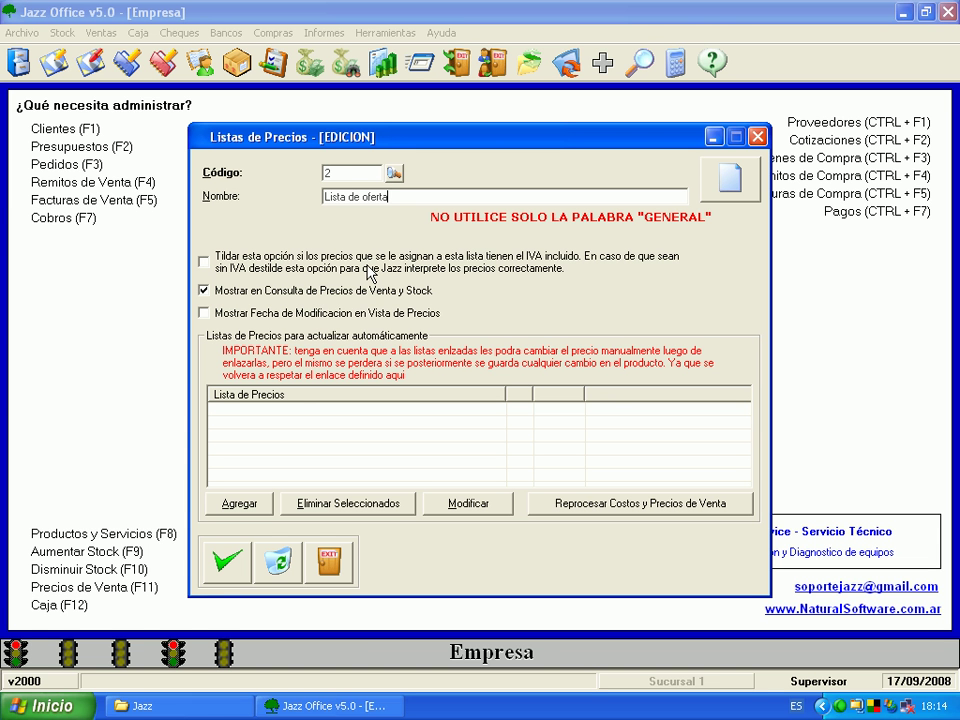
left_click(203, 262)
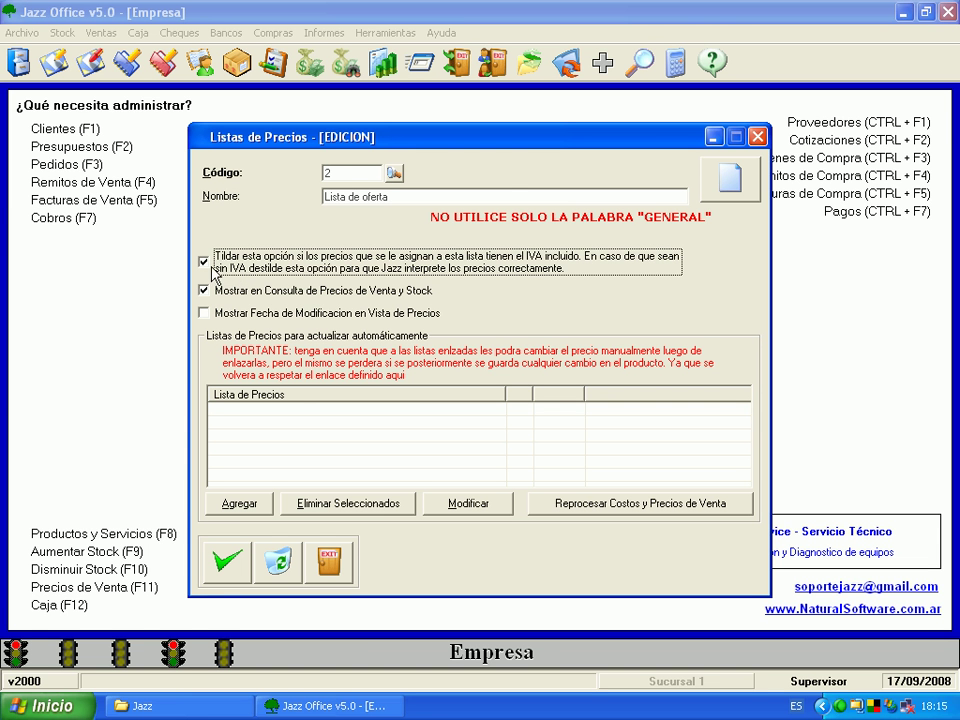
left_click(205, 263)
left_click(244, 578)
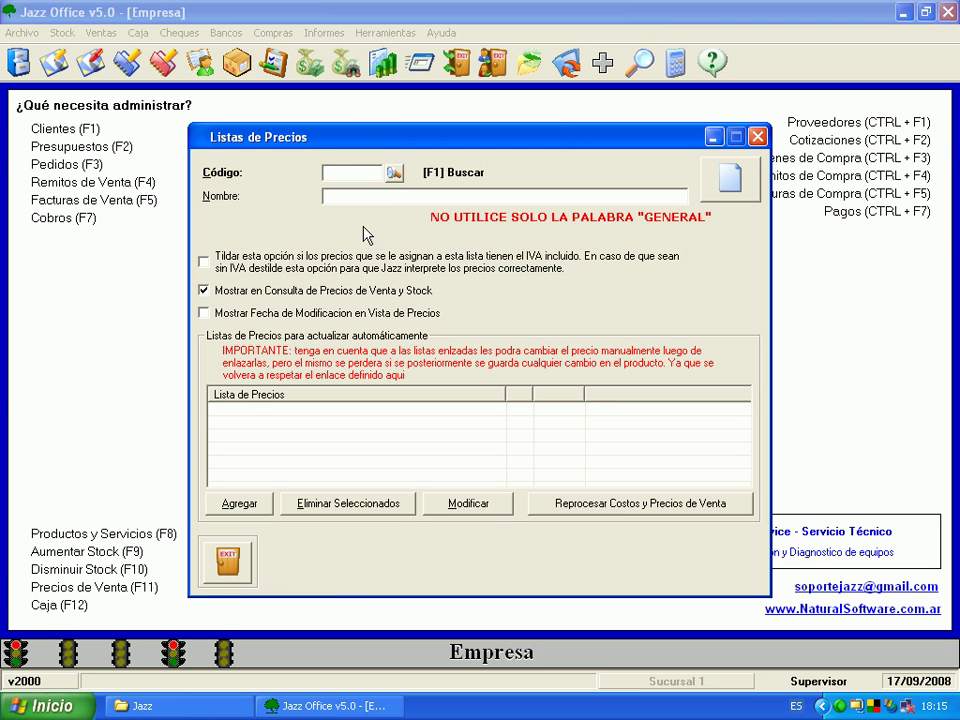
Load Lista automatica 10 porc.+ to review it, then load the main price list with code 0 for editing.
left_click(394, 174)
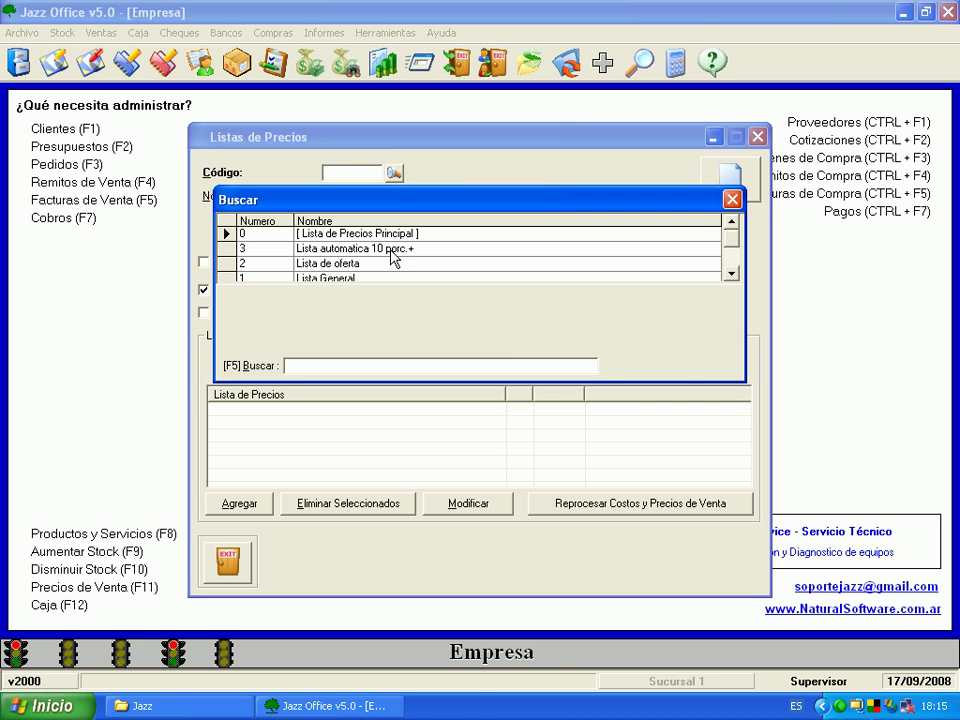
double_click(391, 257)
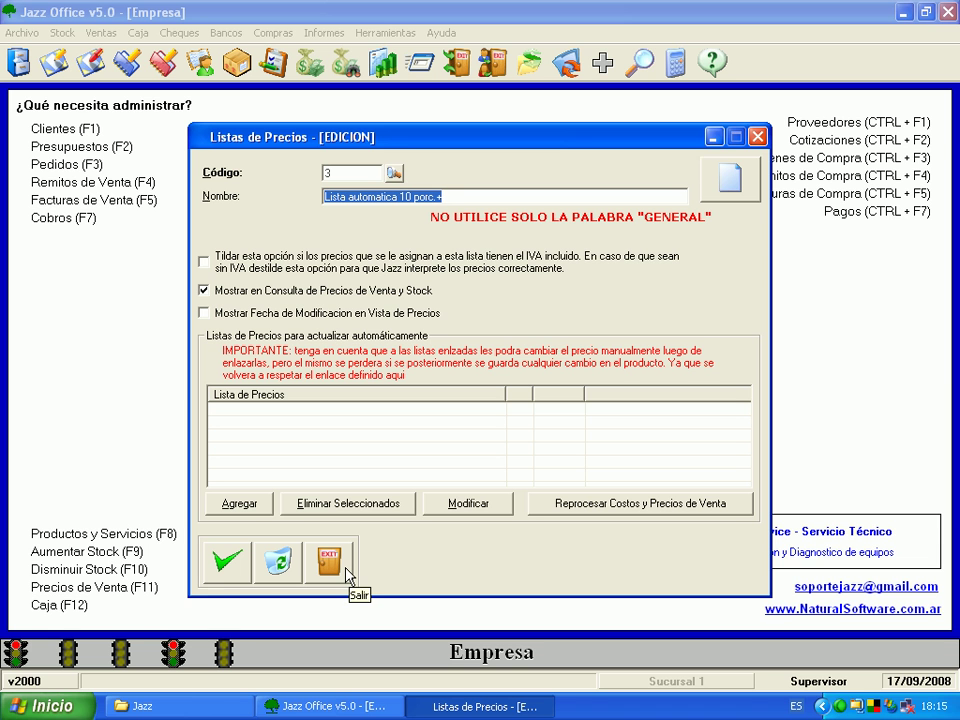
left_click(369, 170)
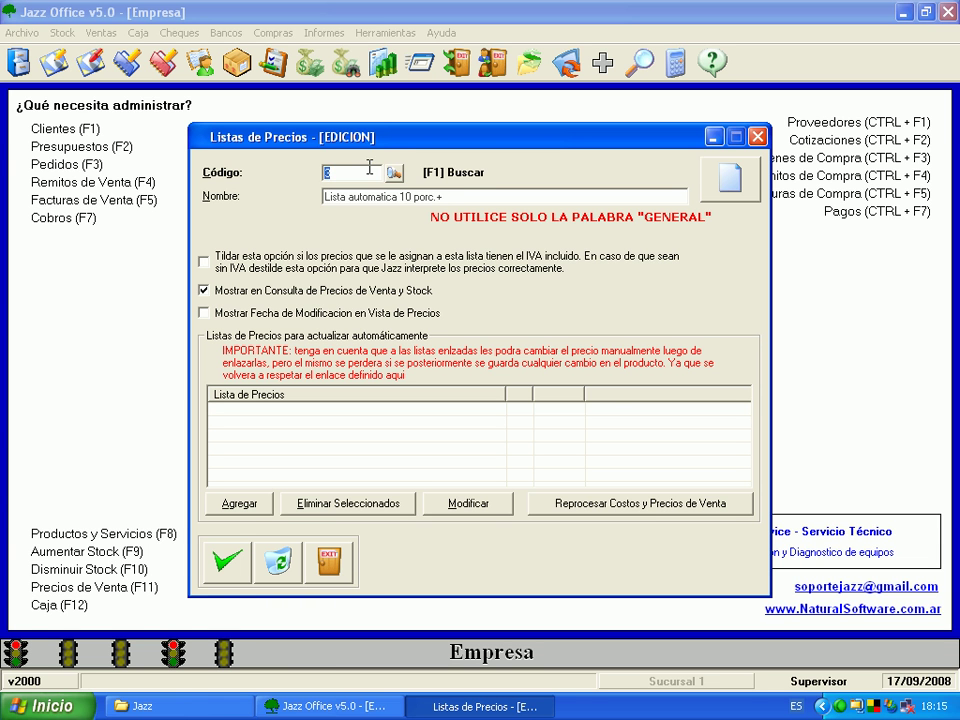
type("0")
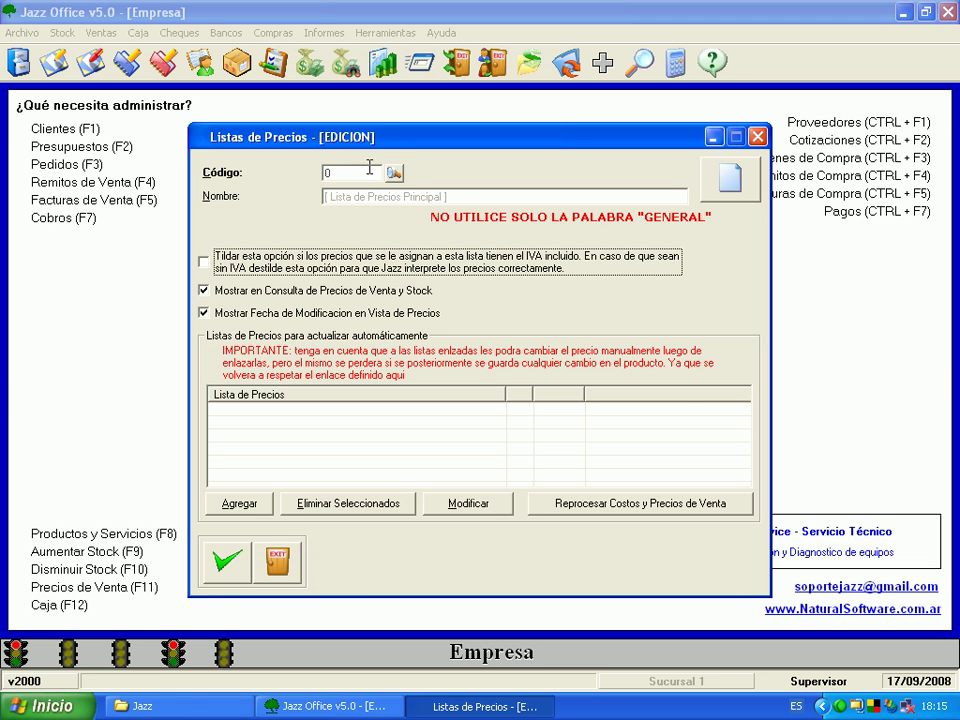
Add price list 3, Lista automatica 10 porc.+, to the main list's automatic updates with a percentage of 10.
left_click(240, 504)
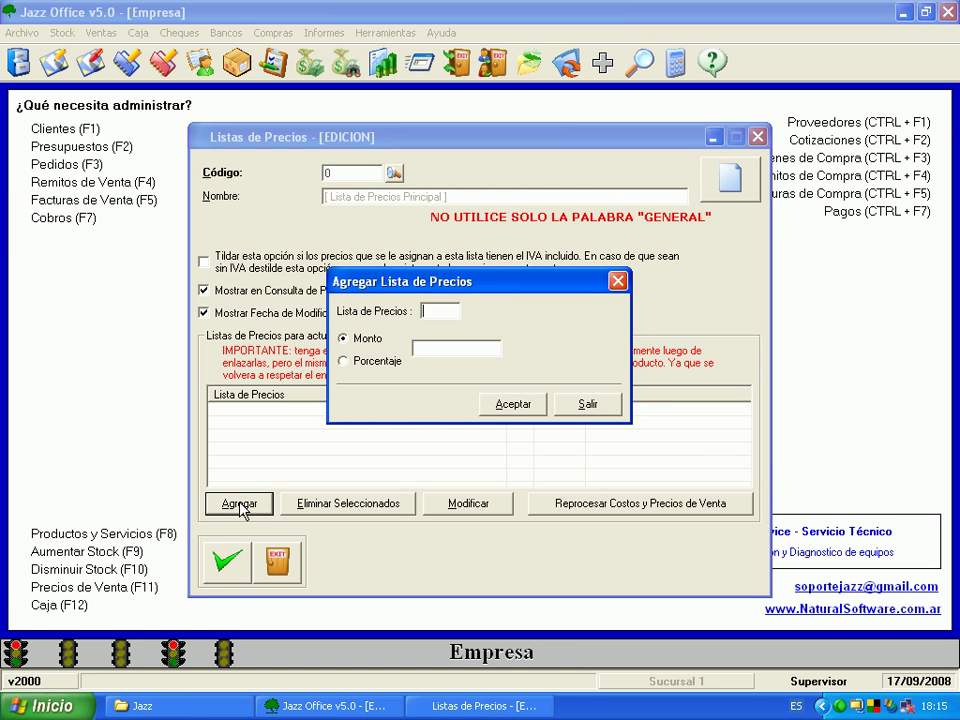
type("3")
key("Tab")
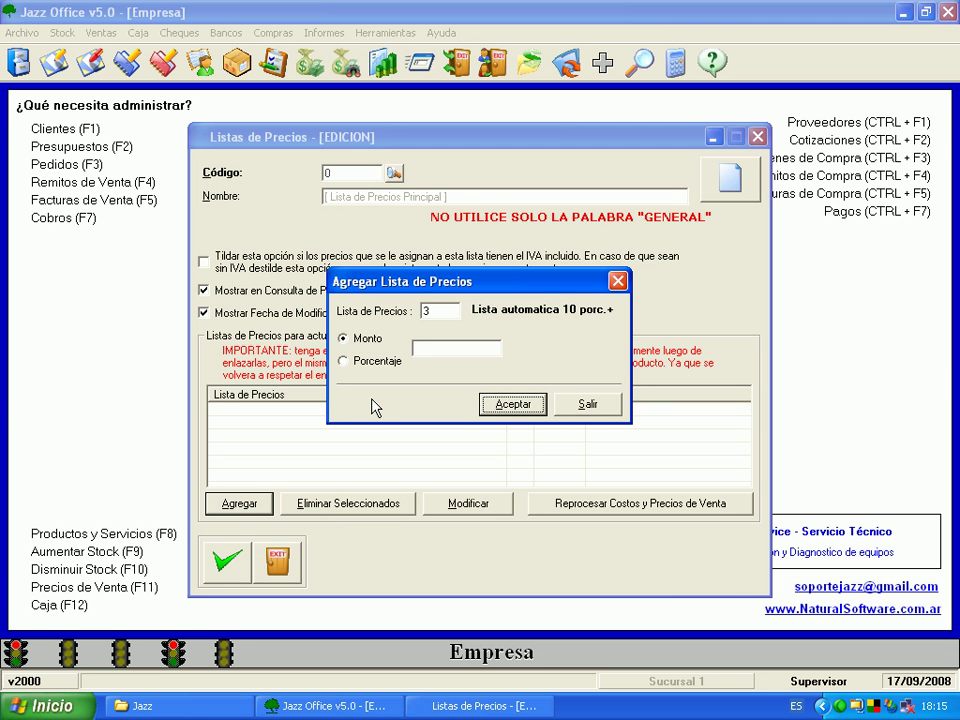
left_click(390, 361)
left_click(434, 348)
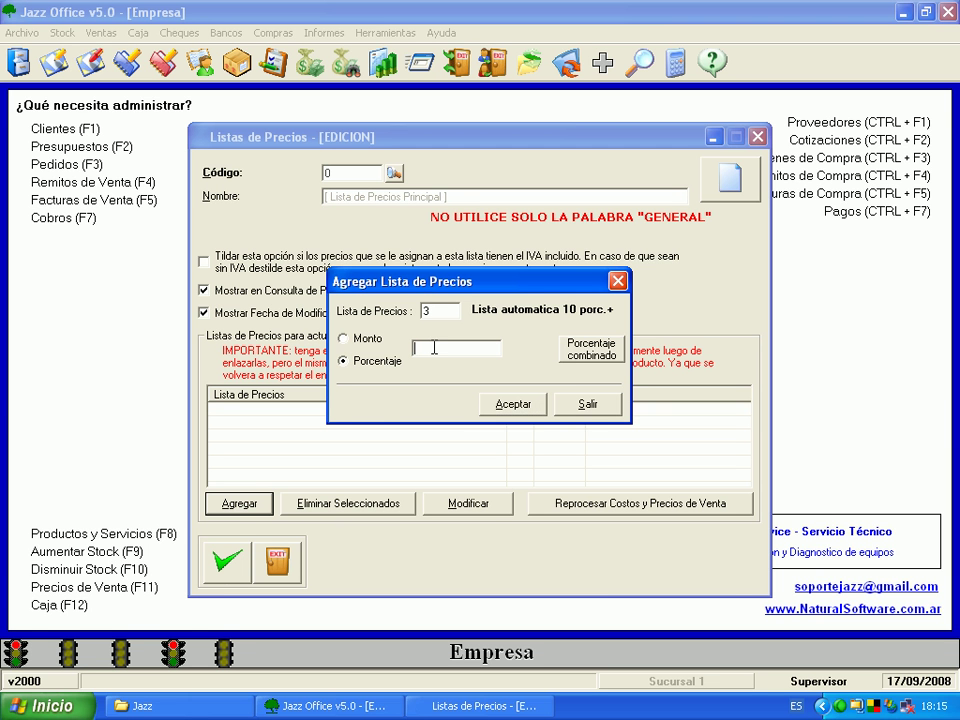
type("10")
left_click(513, 405)
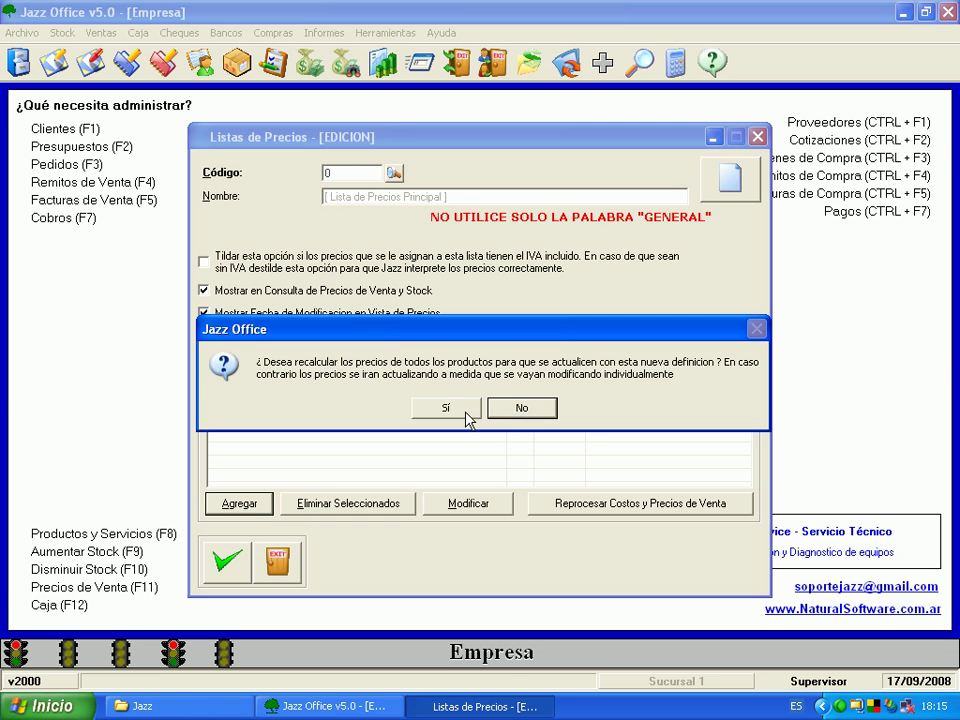
Accept recalculating the prices of all products with the new definition, then force the unresponsive program to end.
key("Return")
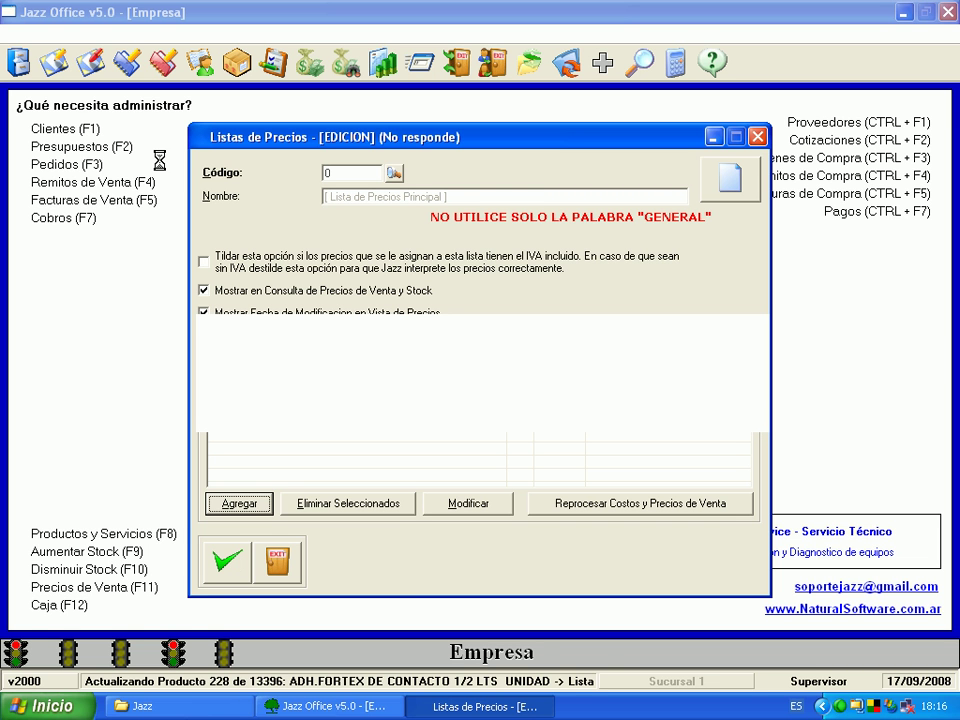
left_click(760, 137)
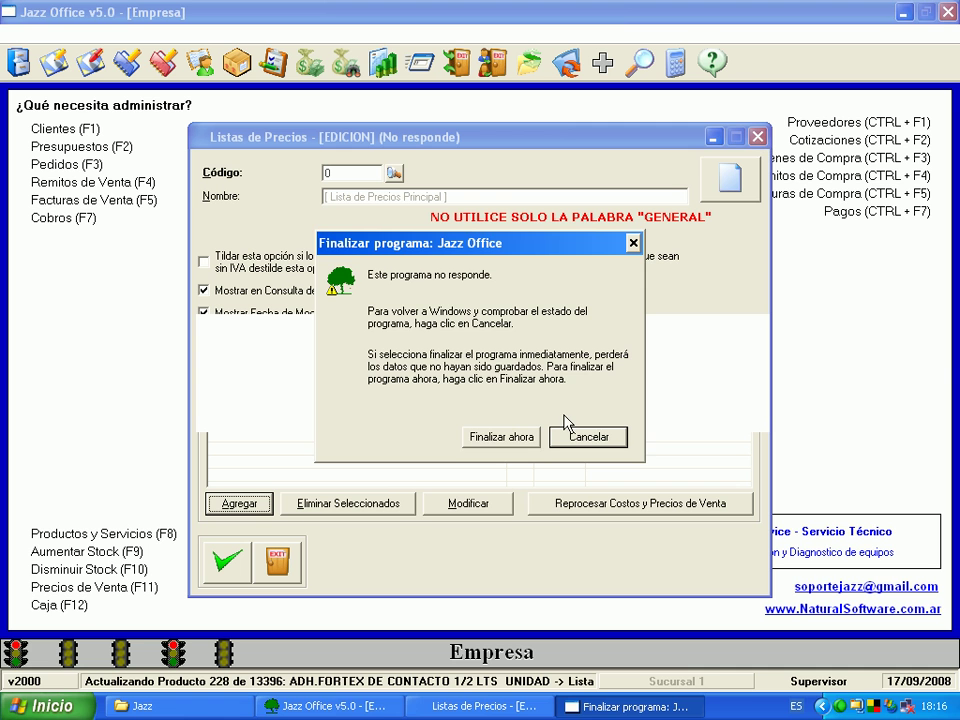
left_click(520, 437)
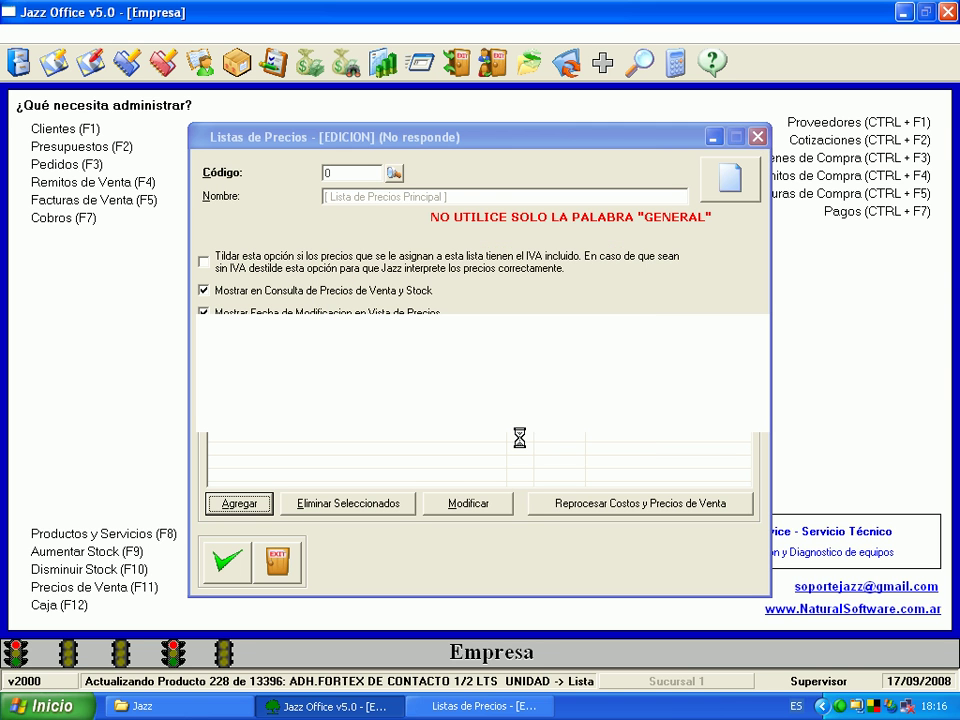